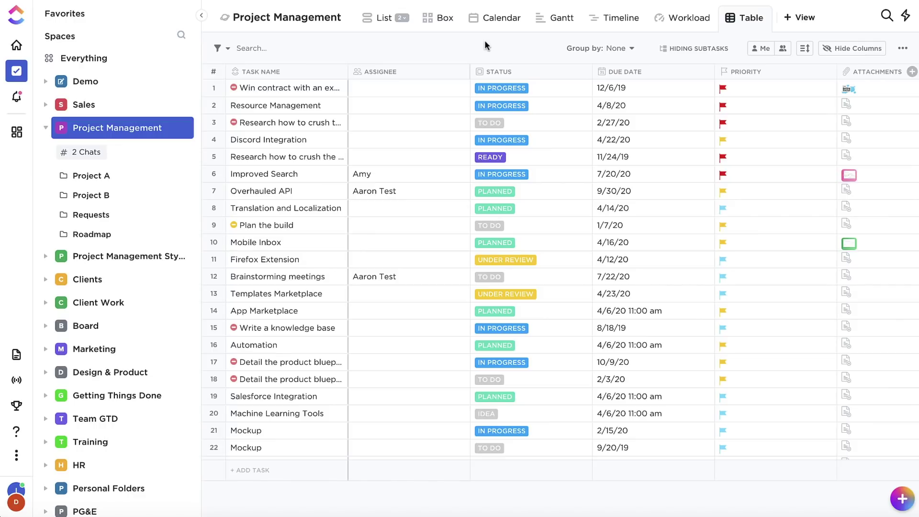
Set the due date of the Discord Integration task to 4/23/20
click(611, 141)
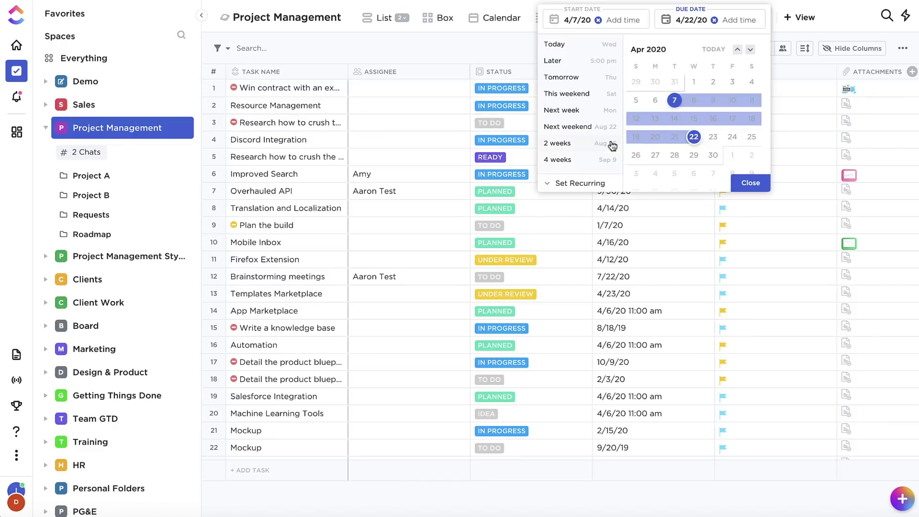
click(713, 137)
click(750, 184)
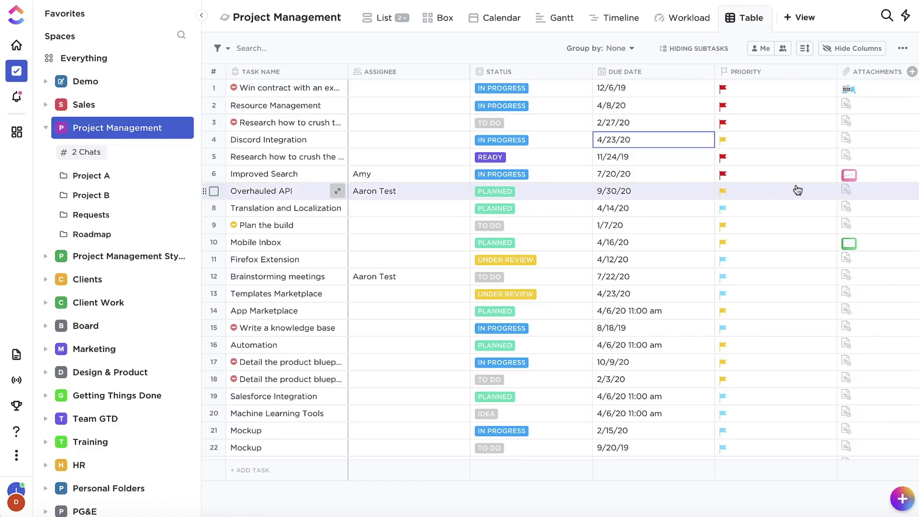
Preview the Improved Search task's attachment, and view the details of the Discord Integration task
click(850, 177)
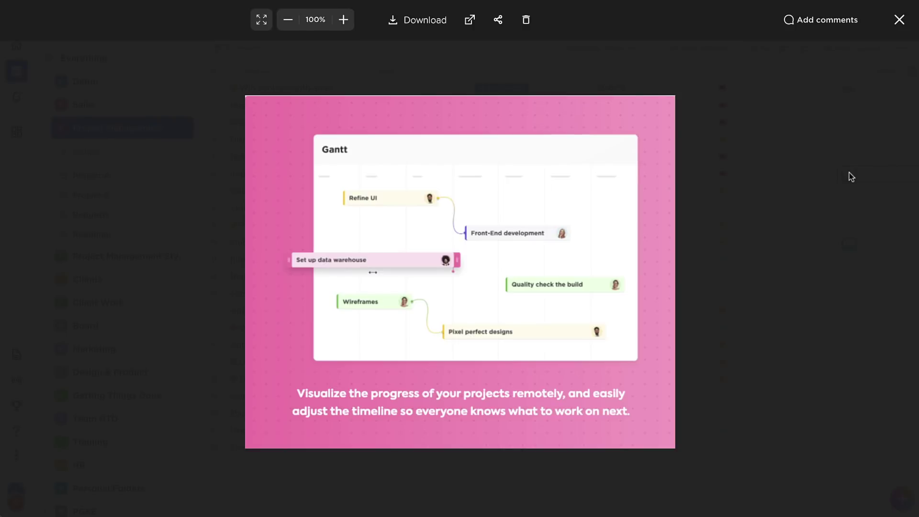
click(825, 183)
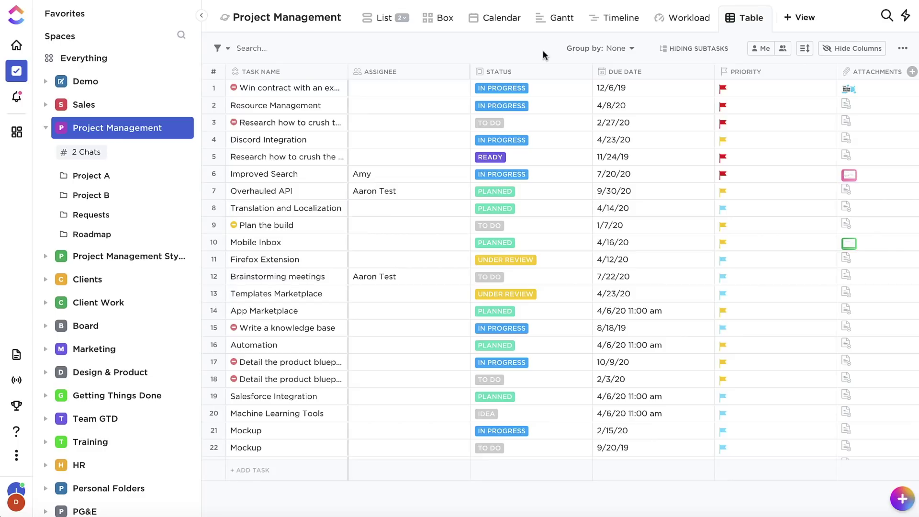
mouse_move(339, 141)
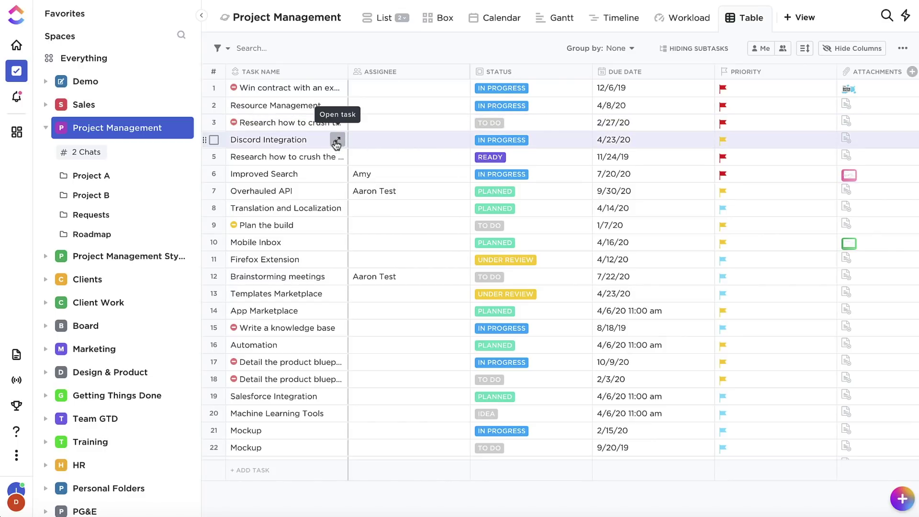
click(337, 142)
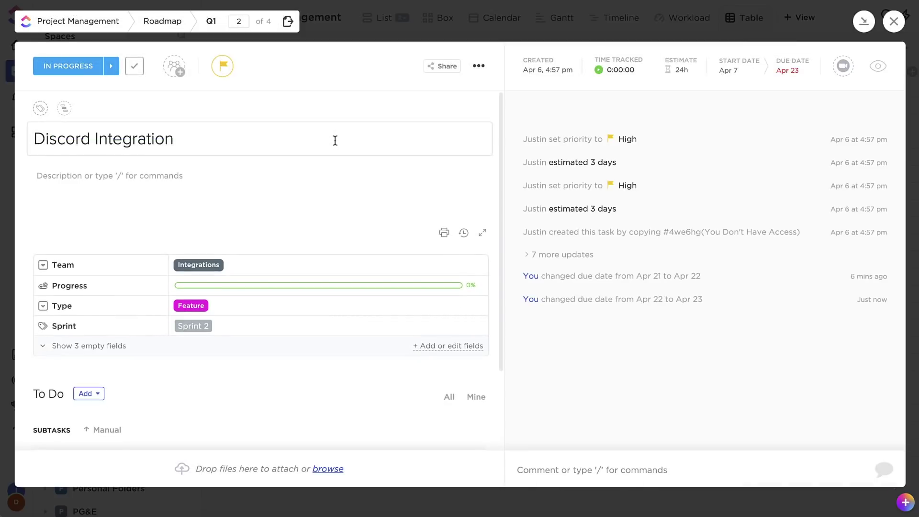
click(893, 21)
Open the Firefox Extension task, set its priority to High and close it
key(Down)
key(Right)
key(Down)
key(Down)
key(Down)
key(Down)
key(Left)
key(Down)
key(Down)
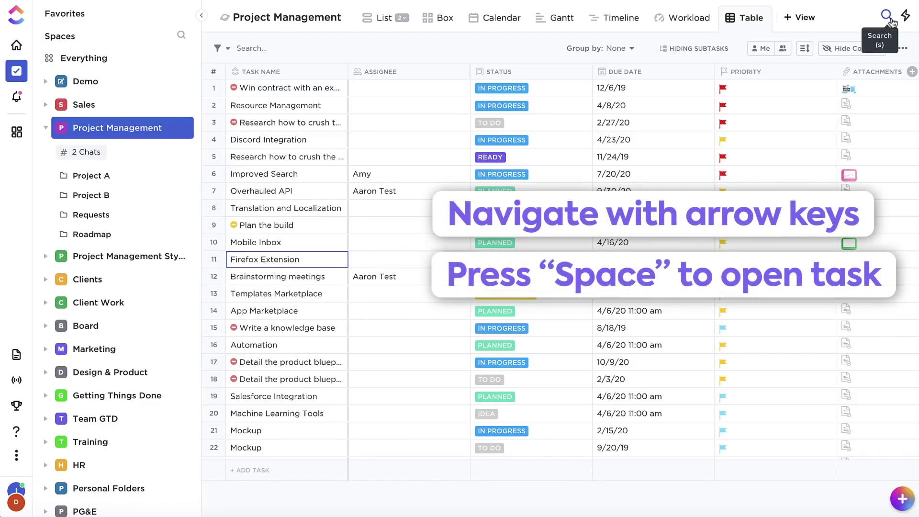
key(space)
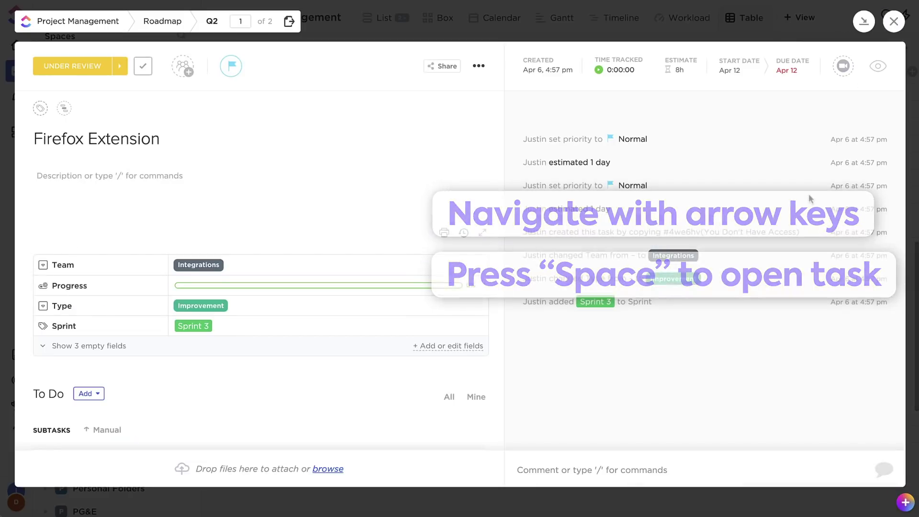
click(231, 65)
click(253, 119)
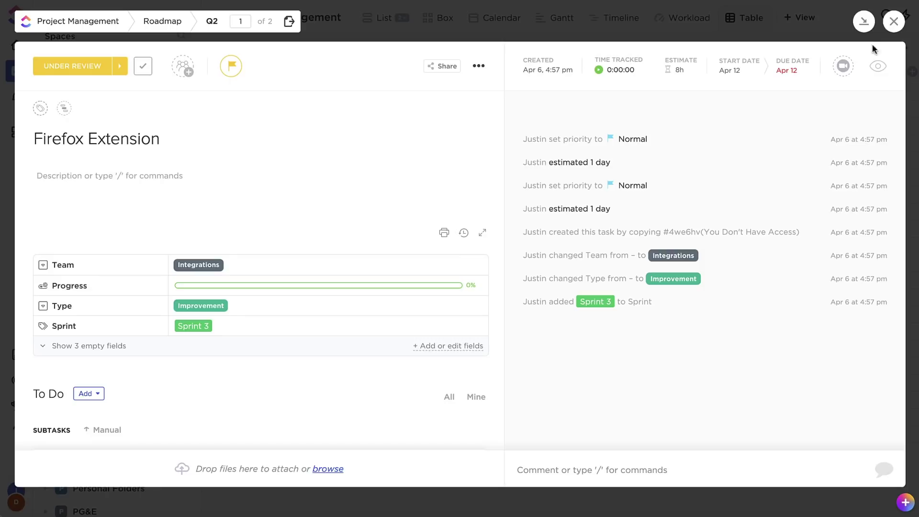
click(893, 21)
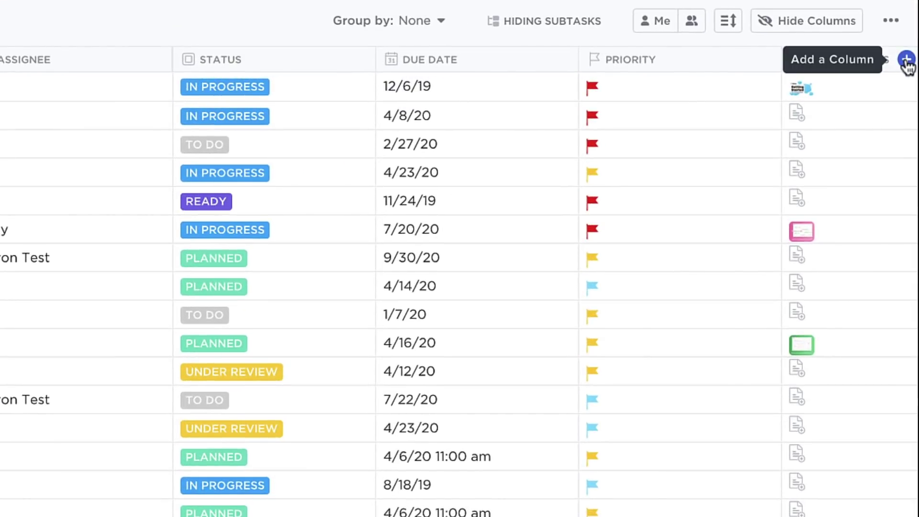
Define a new Dropdown column named Risk Level with the options Not at Risk, At Risk and Critical
click(906, 60)
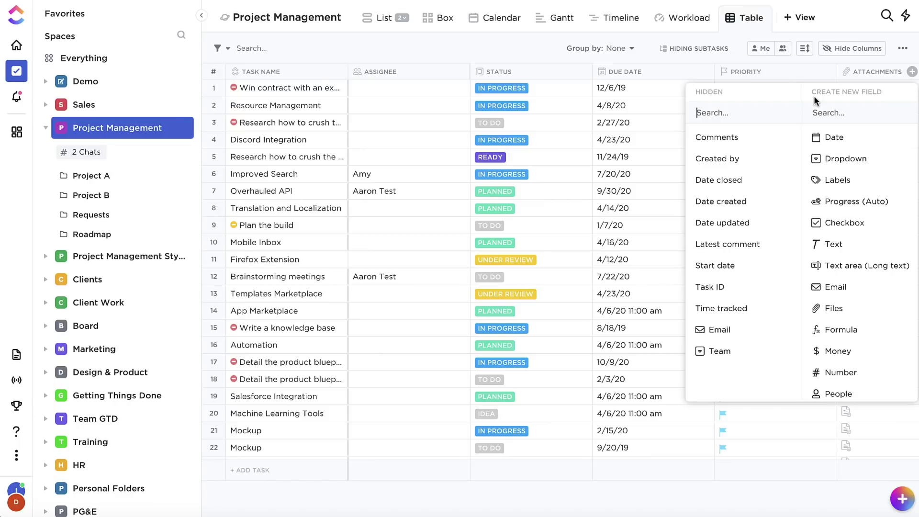
click(860, 167)
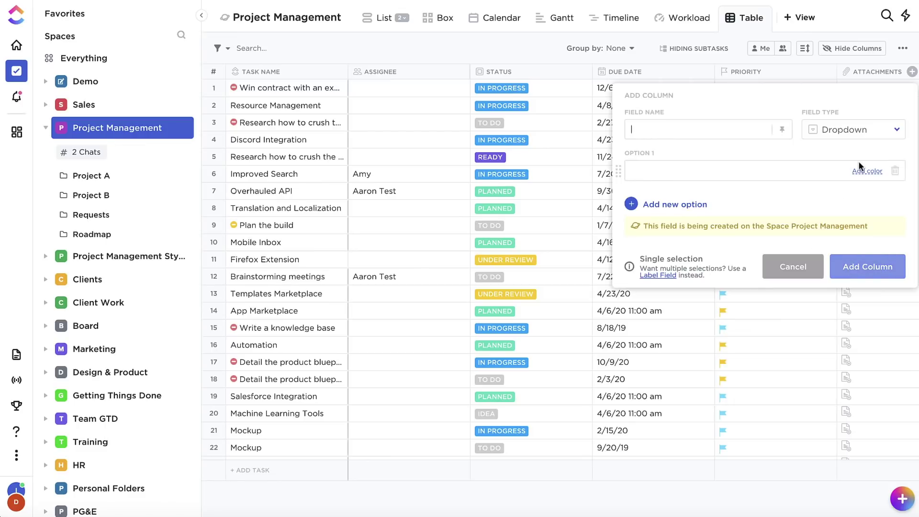
text(Risk Lev)
text(Not at Risk)
key(Return)
text(At Risk)
key(Return)
text(Critical)
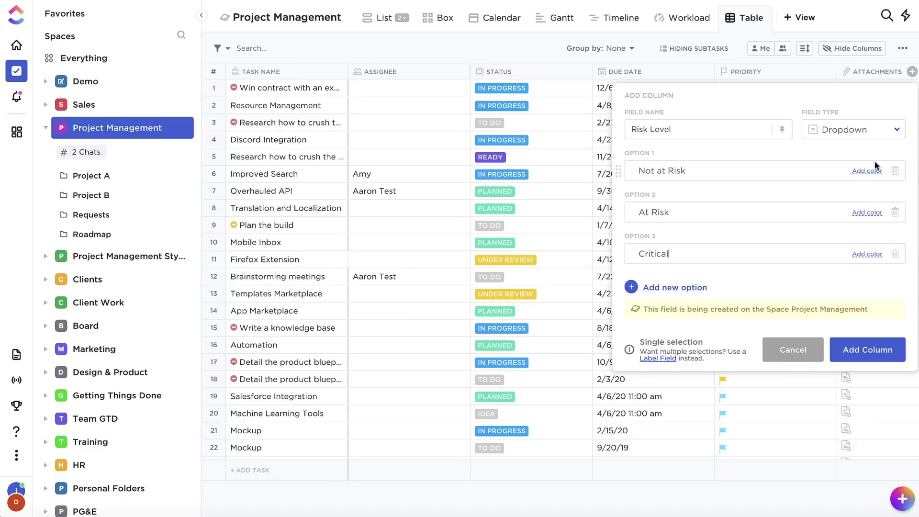
Color Not at Risk green, At Risk yellow and Critical red, and add the Risk Level column to the table
click(867, 171)
click(905, 230)
click(867, 212)
click(813, 290)
click(871, 255)
click(852, 274)
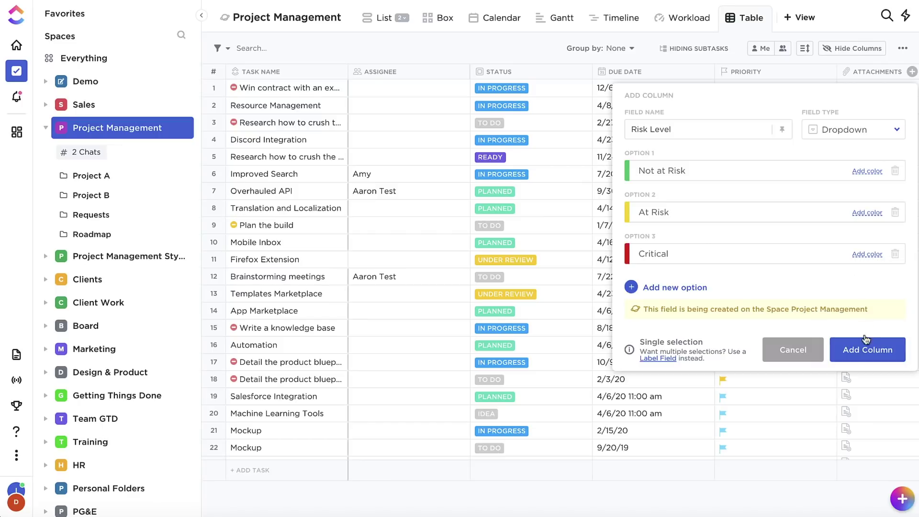
click(859, 356)
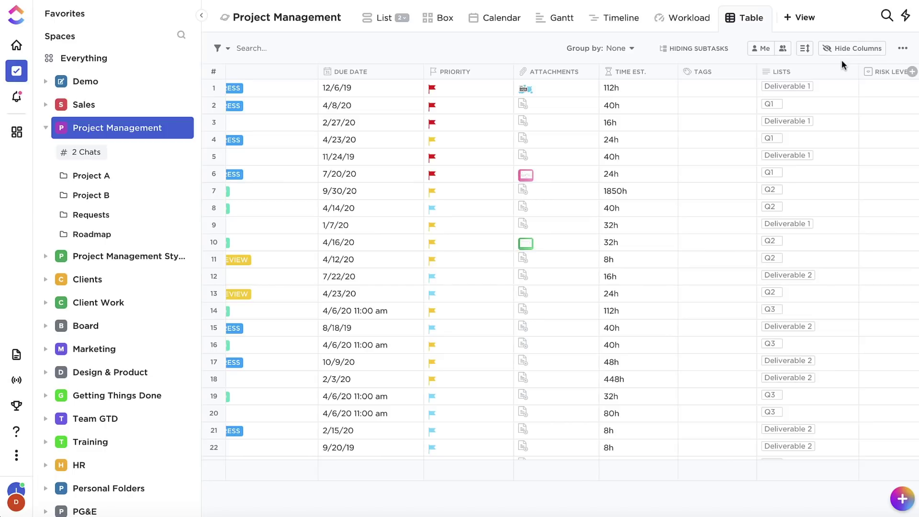
Set the Risk Level to Not at Risk for row 2, At Risk for row 5 and Critical for row 8
click(877, 105)
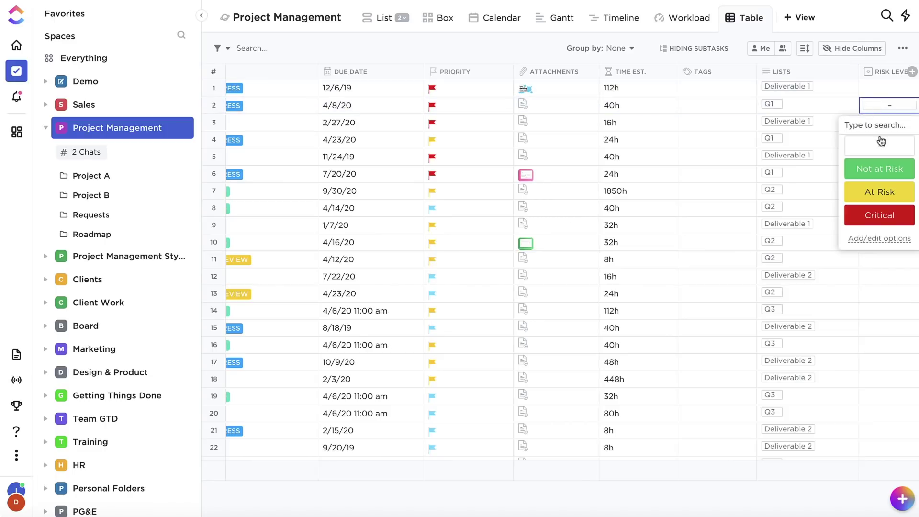
click(879, 169)
click(875, 154)
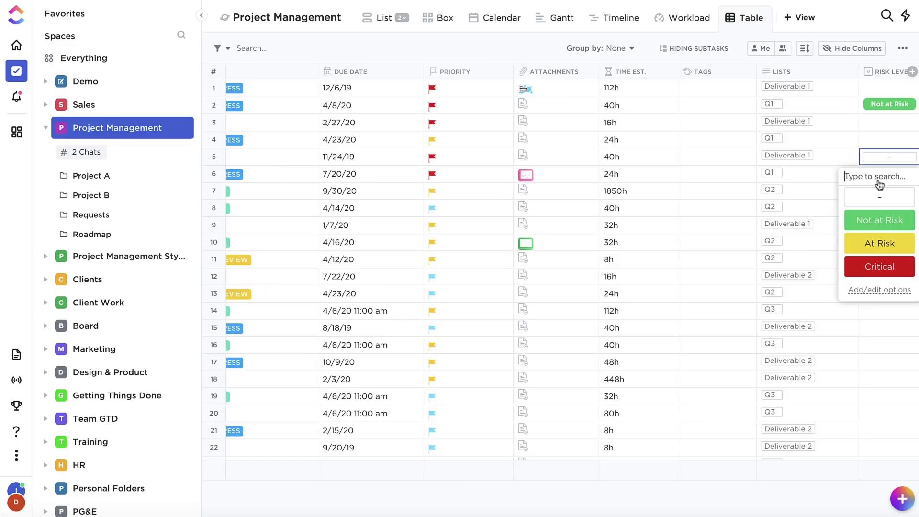
click(873, 243)
click(873, 209)
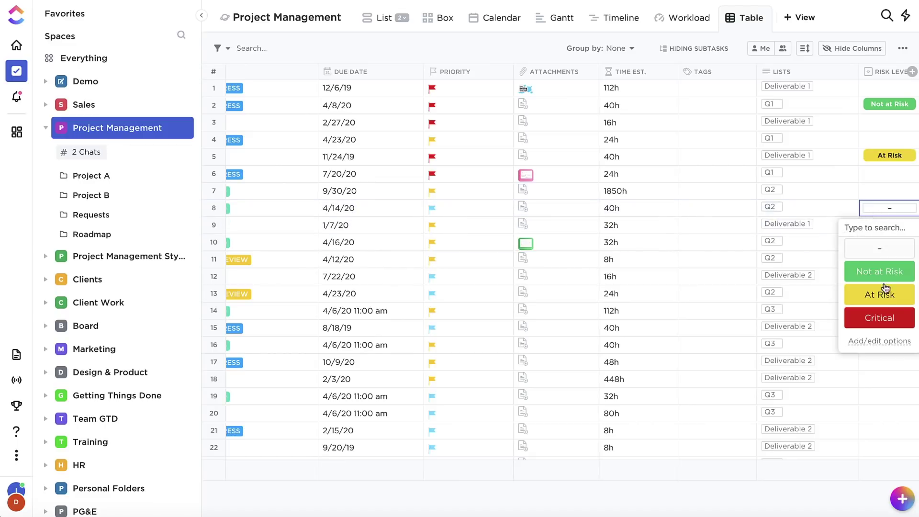
click(876, 317)
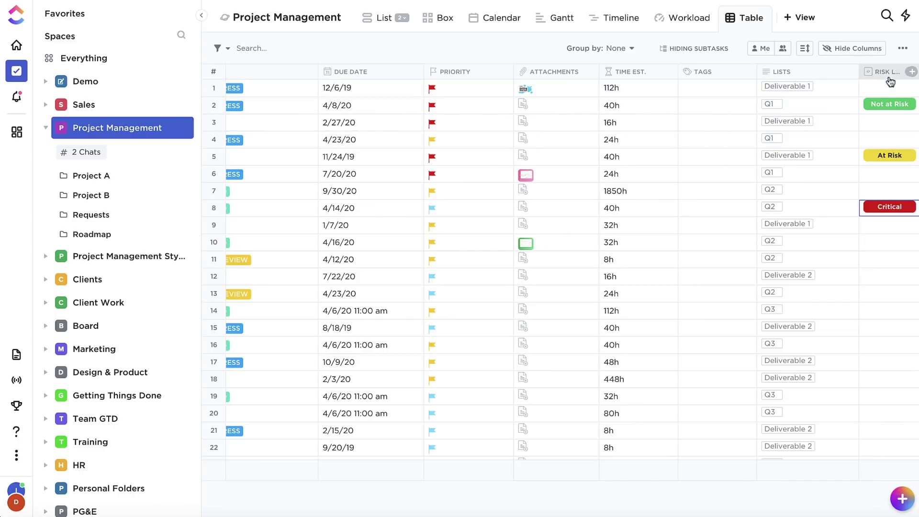
Move the Risk Level column between Priority and Attachments, and pin the Task Name column
drag(891, 79, 539, 78)
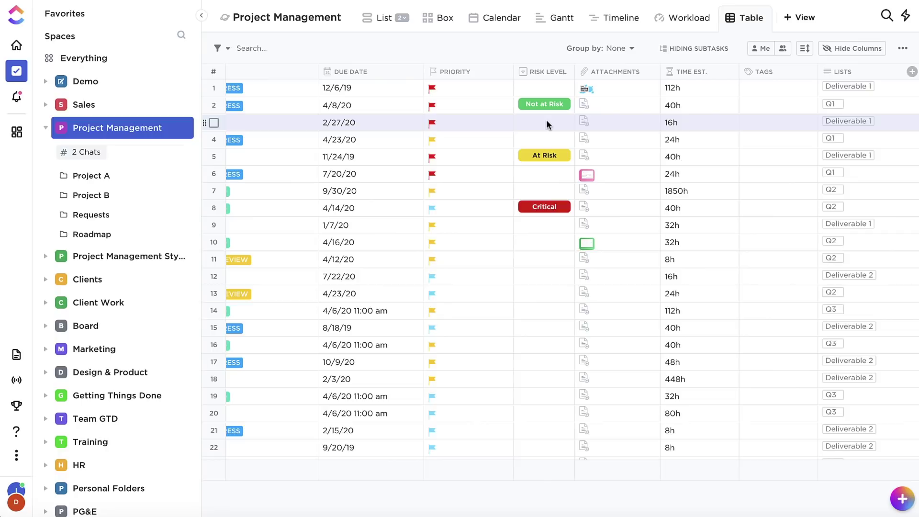
scroll(552, 125, left, 10)
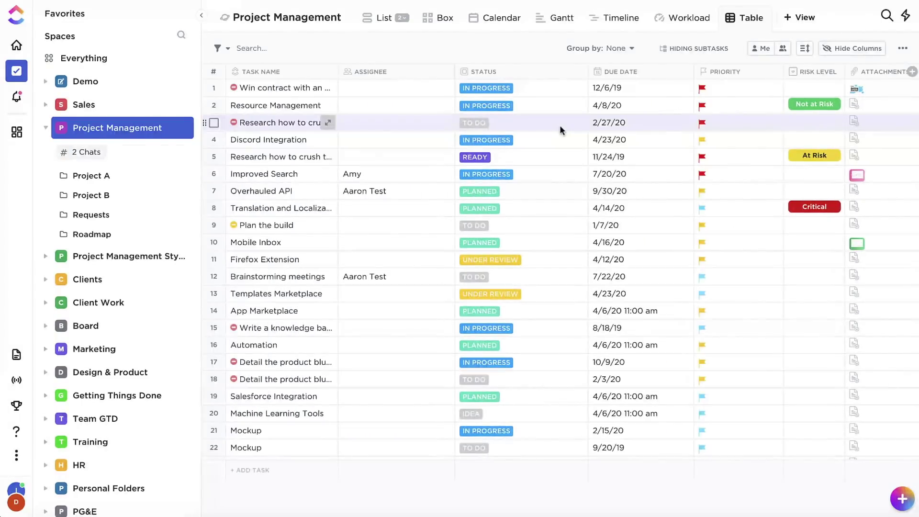
click(234, 72)
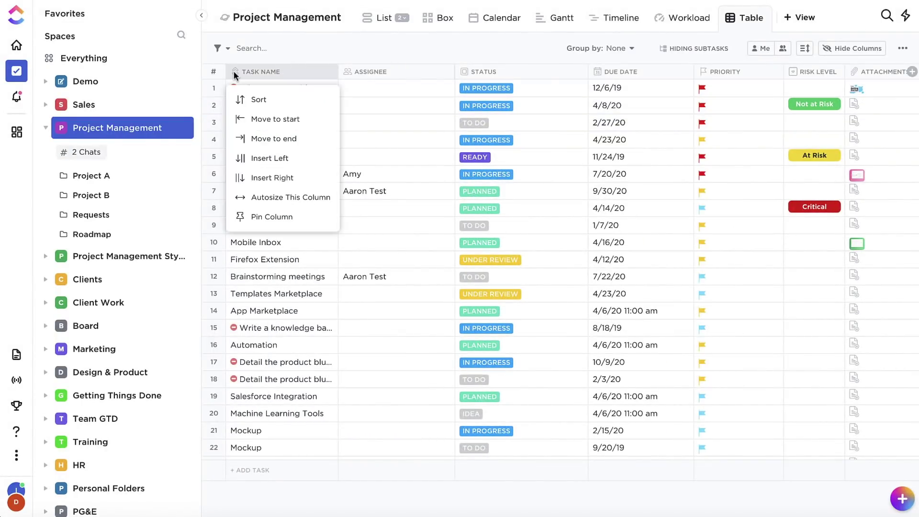
click(266, 217)
scroll(492, 195, right, 6)
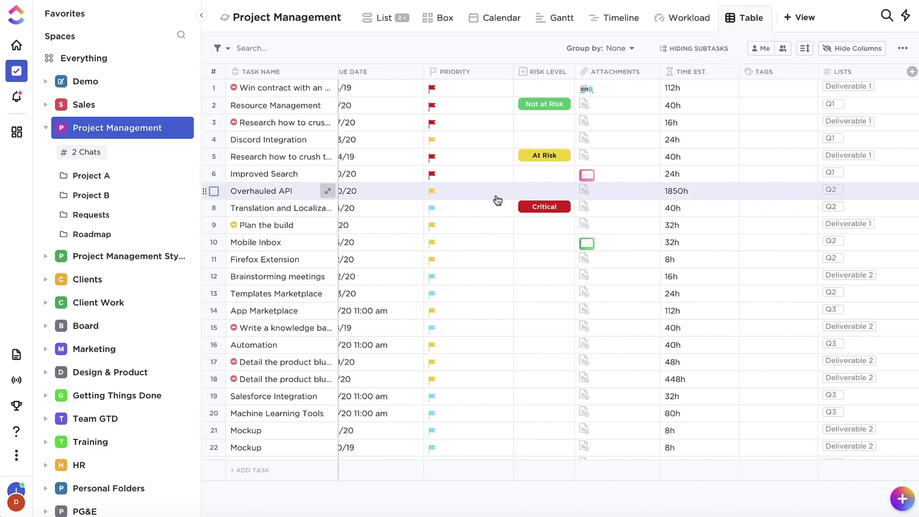
scroll(499, 201, left, 5)
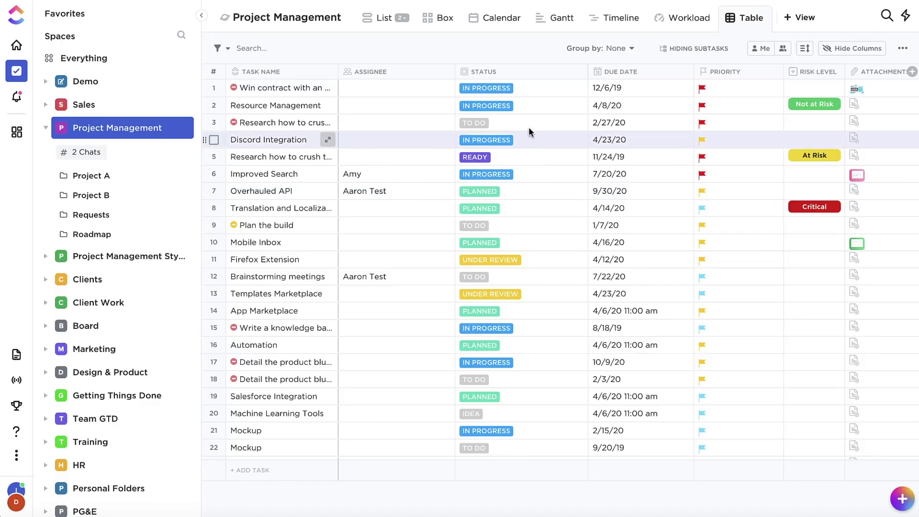
Group the table by Priority, and return the grouping to None
click(621, 49)
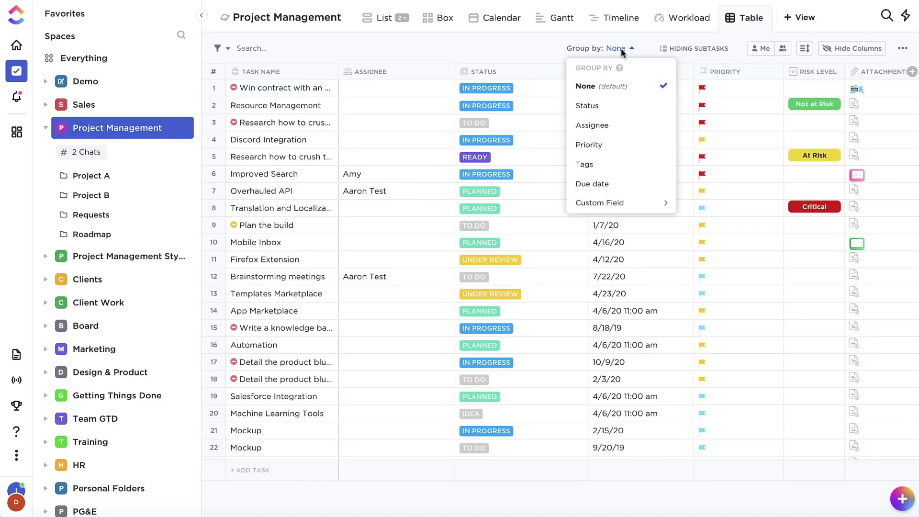
click(598, 145)
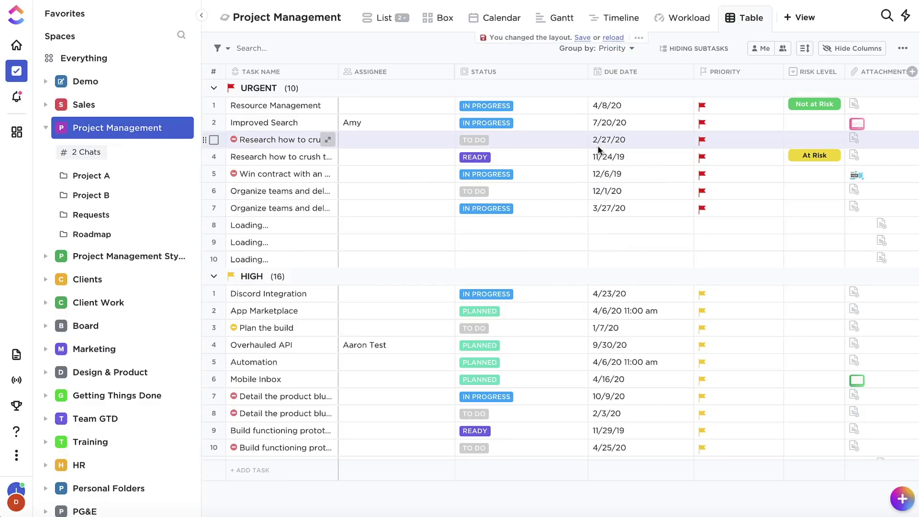
click(614, 48)
click(580, 86)
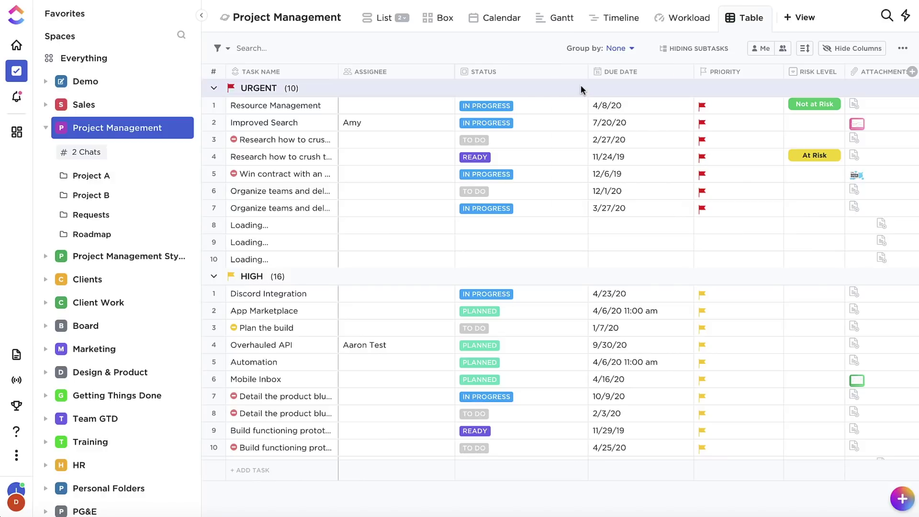
Show and hide the subtasks again, and turn Me mode on and back off
click(678, 49)
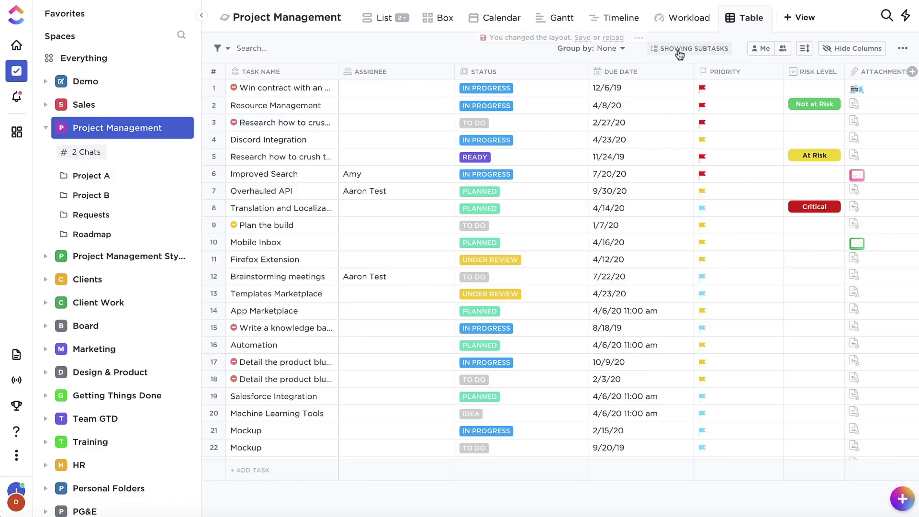
click(678, 51)
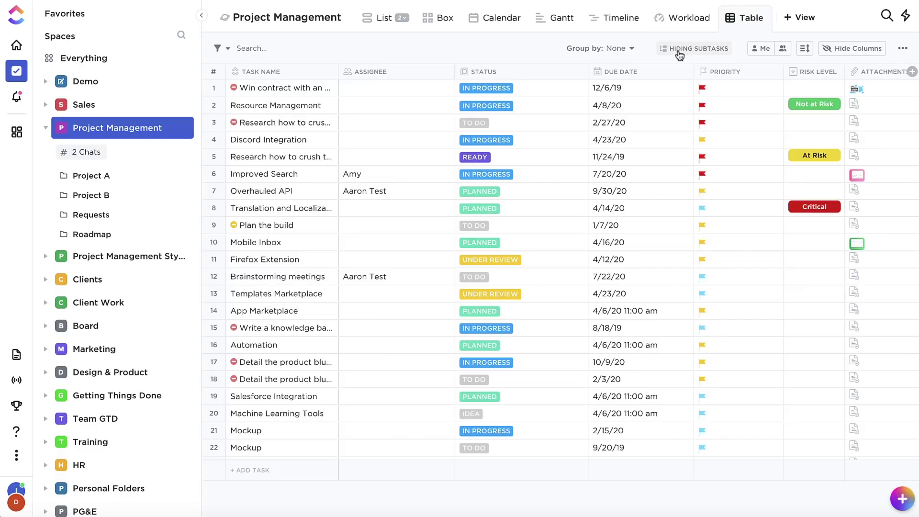
click(763, 50)
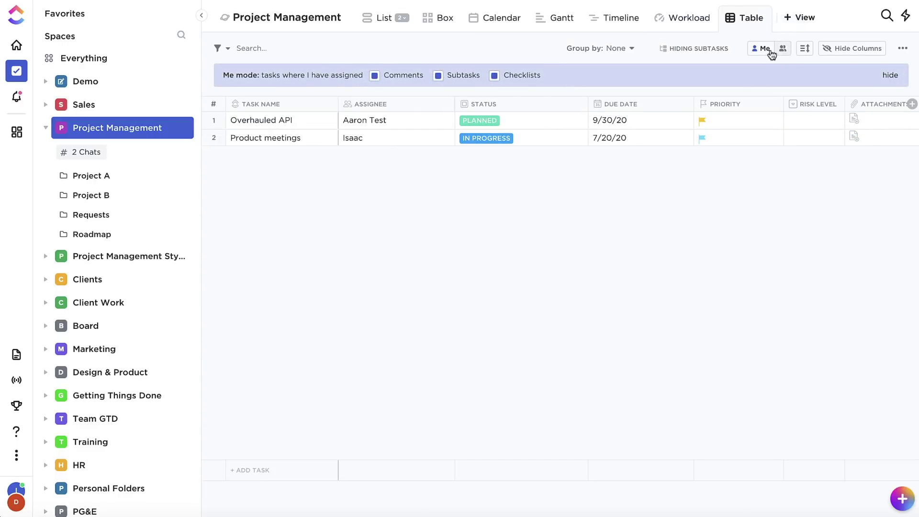
click(760, 50)
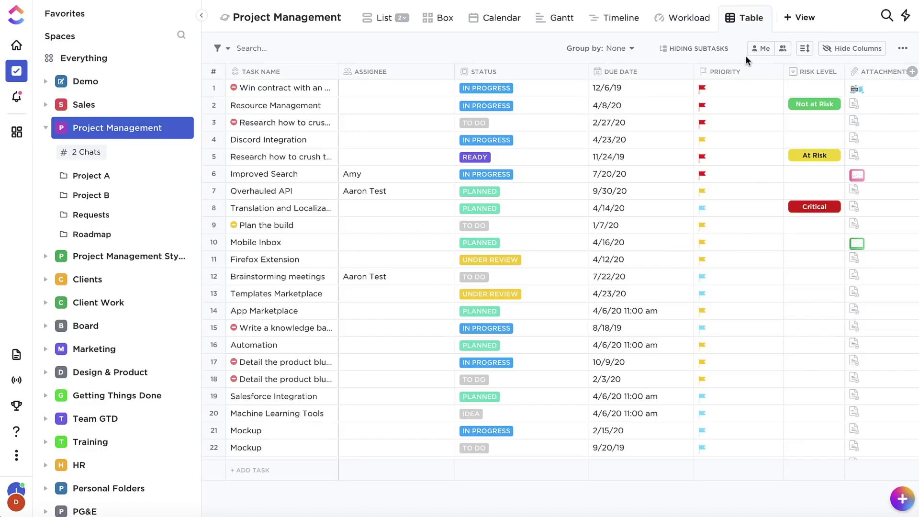
Set the table's row height to Medium, Large and Huge in turn, and return it to Small
click(804, 49)
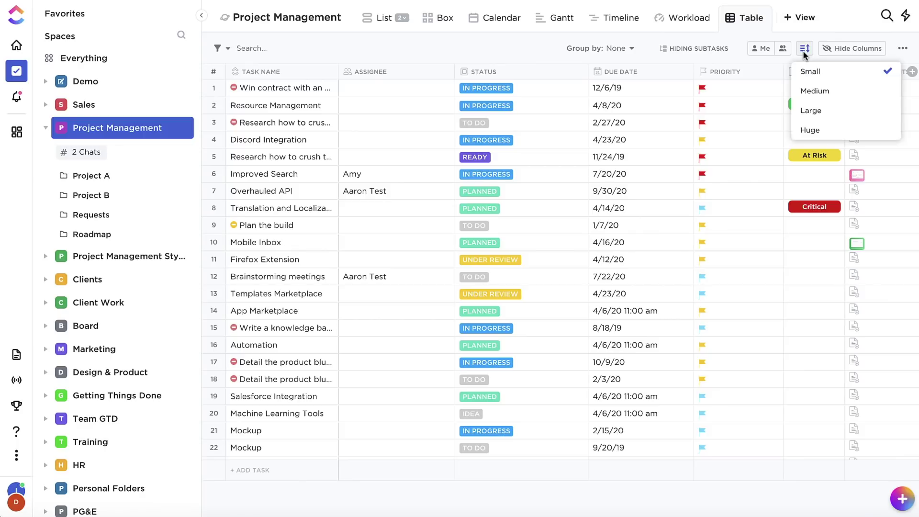
click(811, 93)
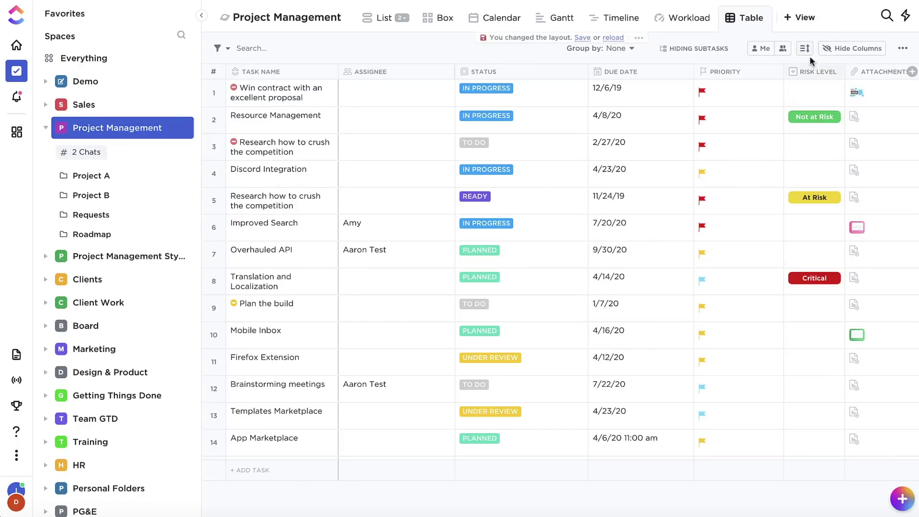
click(805, 48)
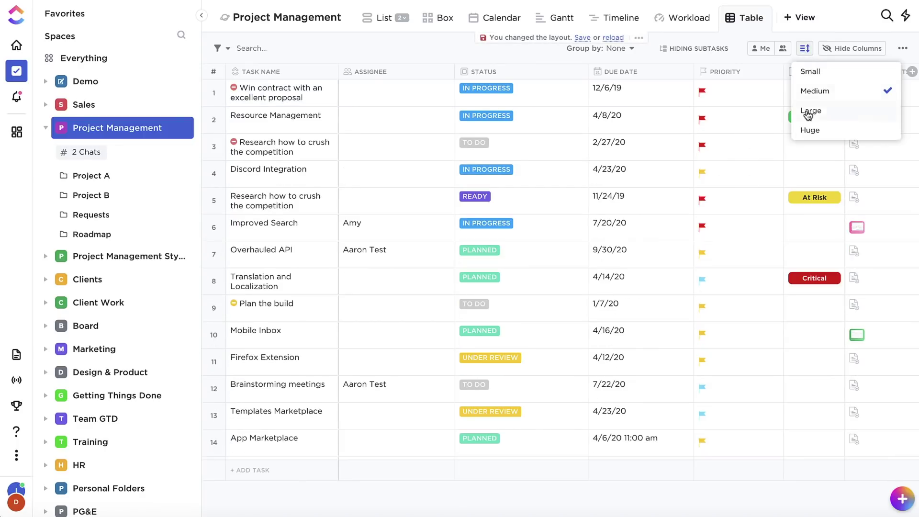
click(810, 111)
click(804, 48)
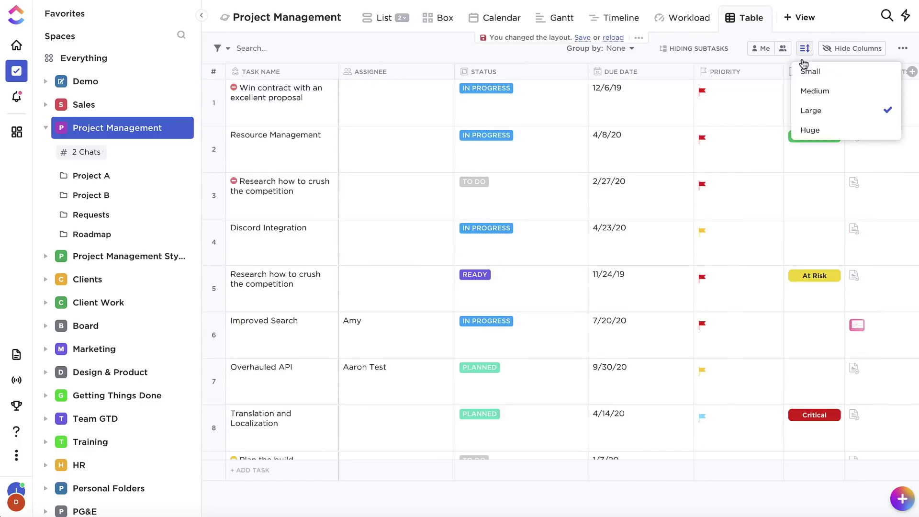
click(809, 130)
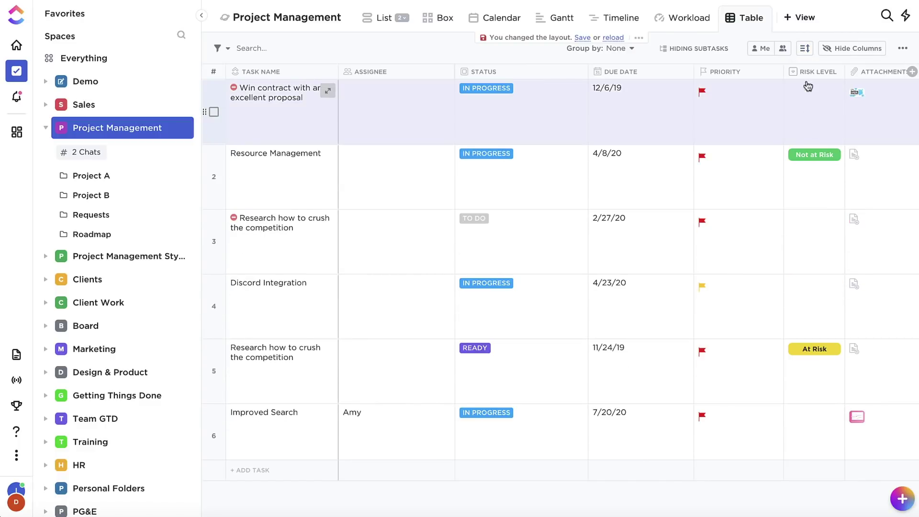
click(805, 49)
click(808, 73)
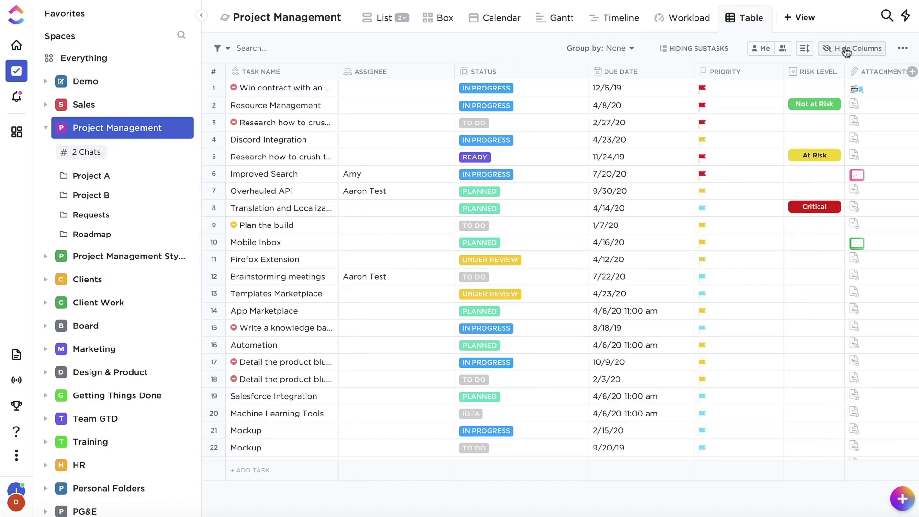
Hide the Assignee column from the table and show it again
click(845, 48)
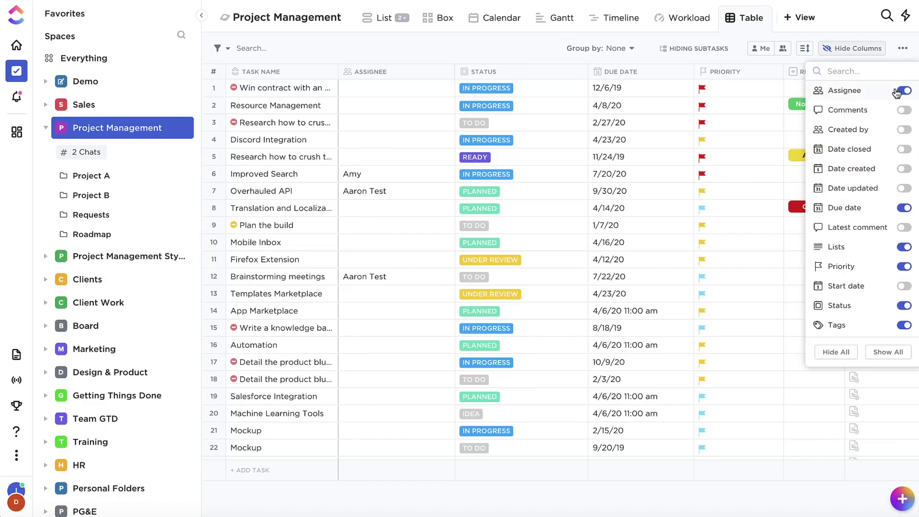
click(903, 93)
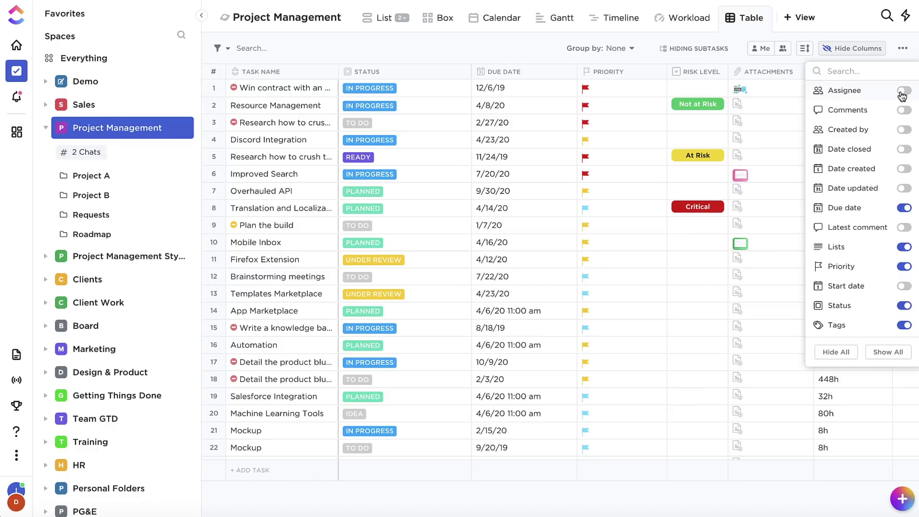
click(902, 94)
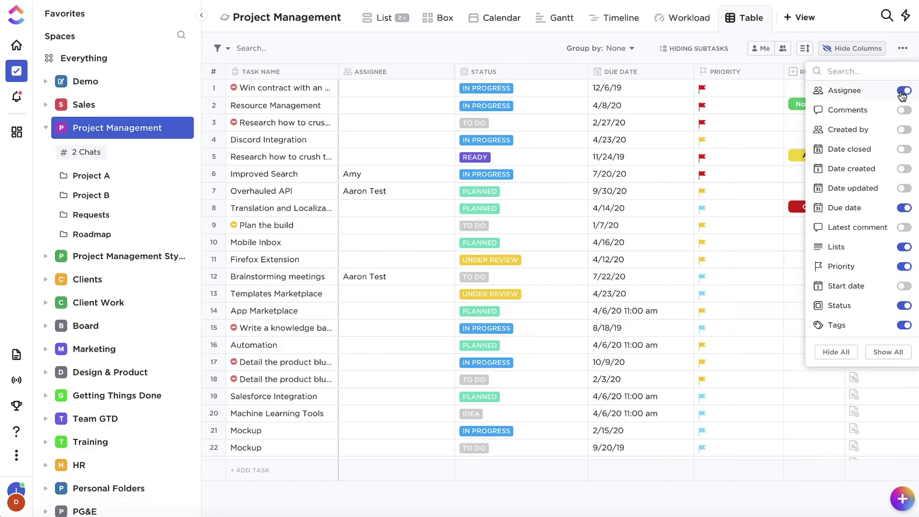
click(857, 50)
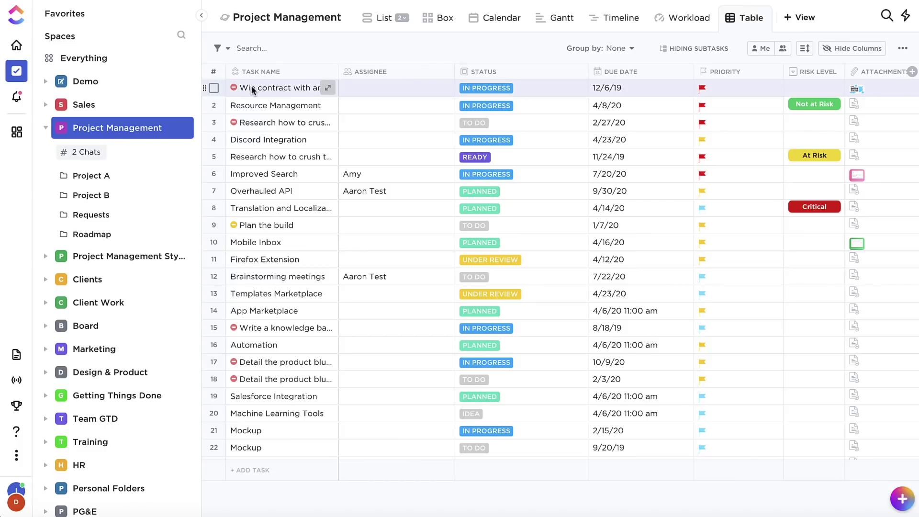
Copy the Task Name through Due Date cells of rows 1 to 11 and paste them into cell A1 of the Google Sheets spreadsheet
drag(251, 85, 625, 264)
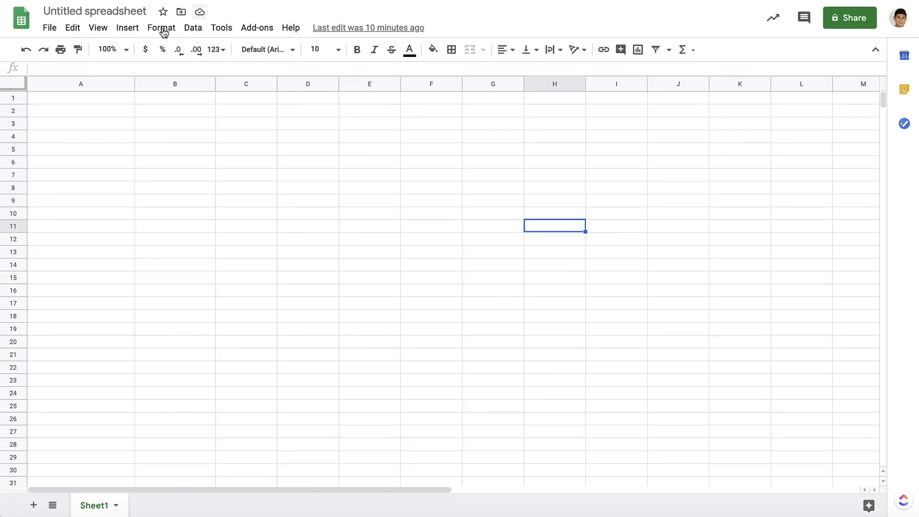
click(61, 100)
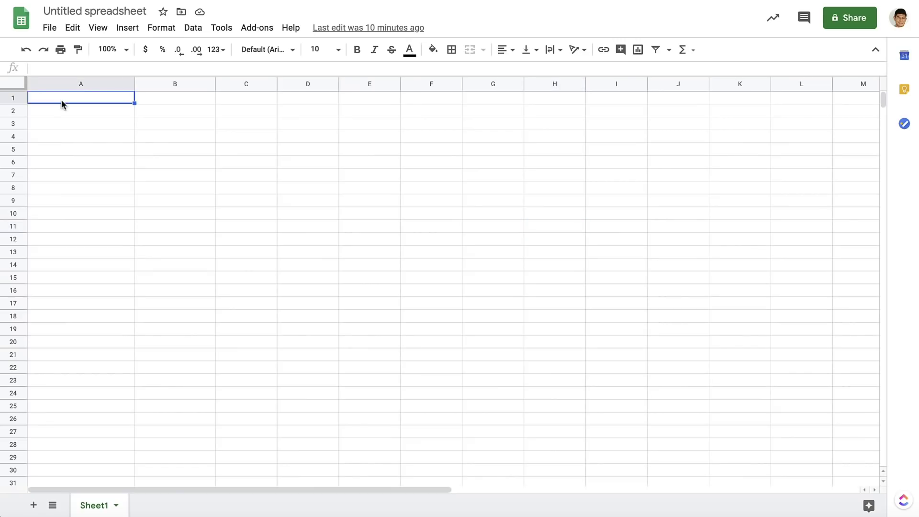
text(Win contract with an excellent proposal		in progress	12/6/19 Resource Management		in progress	4/8/20 Research how to crush the competition		to do	2/27/20 Discord Integration		in progress	4/23/20 Research how to crush the competition		ready	11/24/19 Improved Search	Amy	in progress	7/20/20 Overhauled API	Aaron Test	planned	9/30/20 Translation and Localization		planned	4/14/20 Plan the build		to do	1/7/20 Mobile Inbox		planned	4/16/20 Firefox Extension		under review	4/12/20)
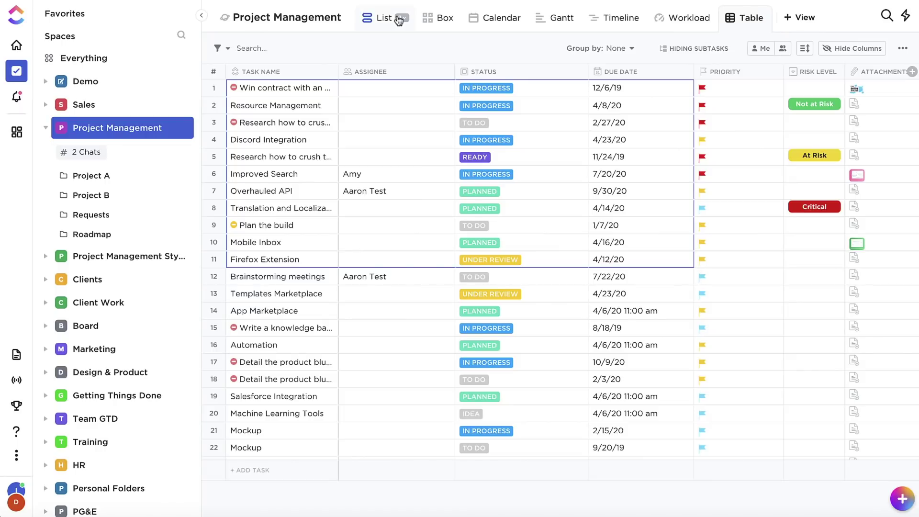
Back in ClickUp, export the table view's visible columns as a .csv file with Normal date and time formats
click(902, 48)
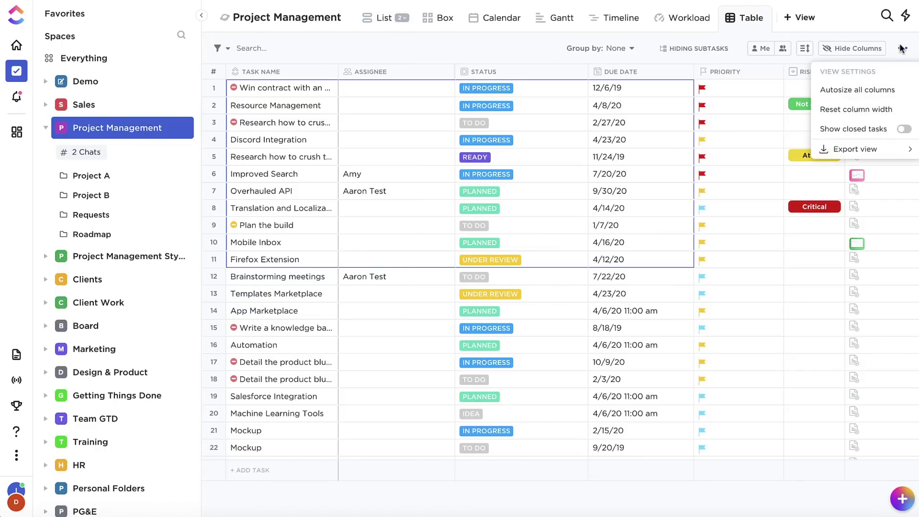
click(857, 149)
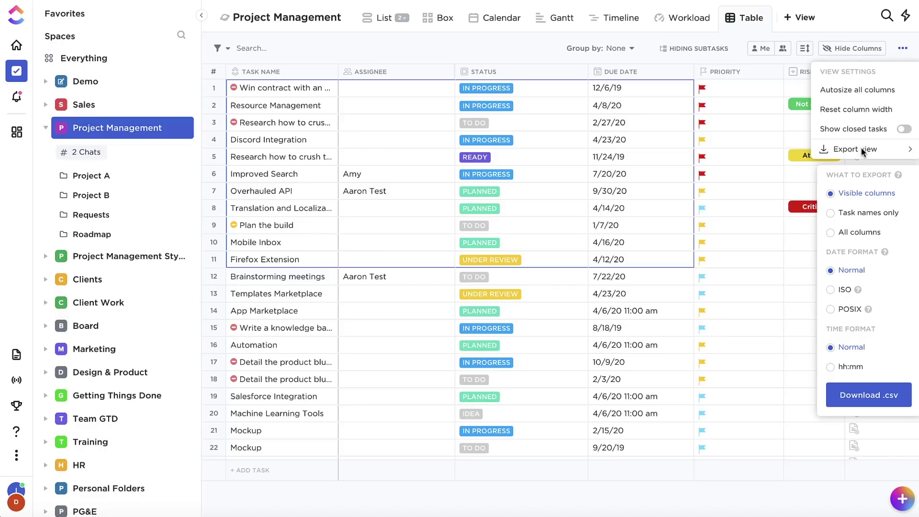
click(868, 397)
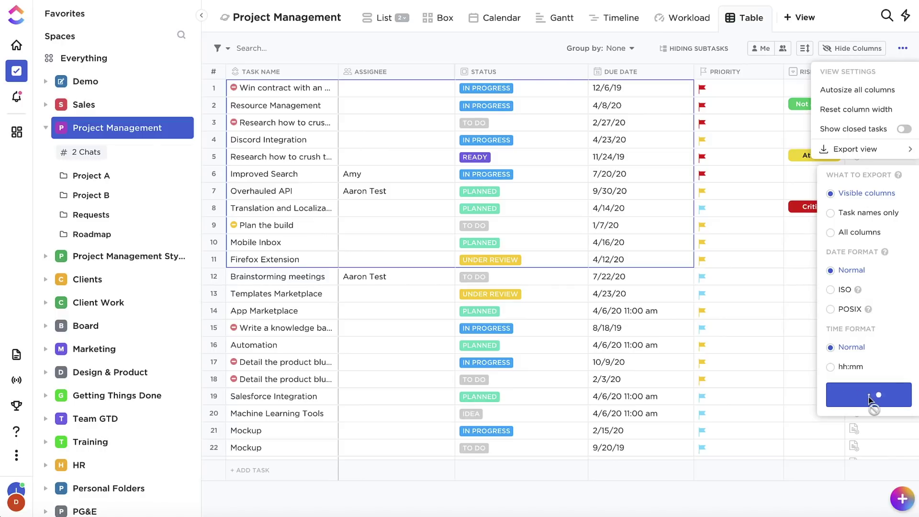